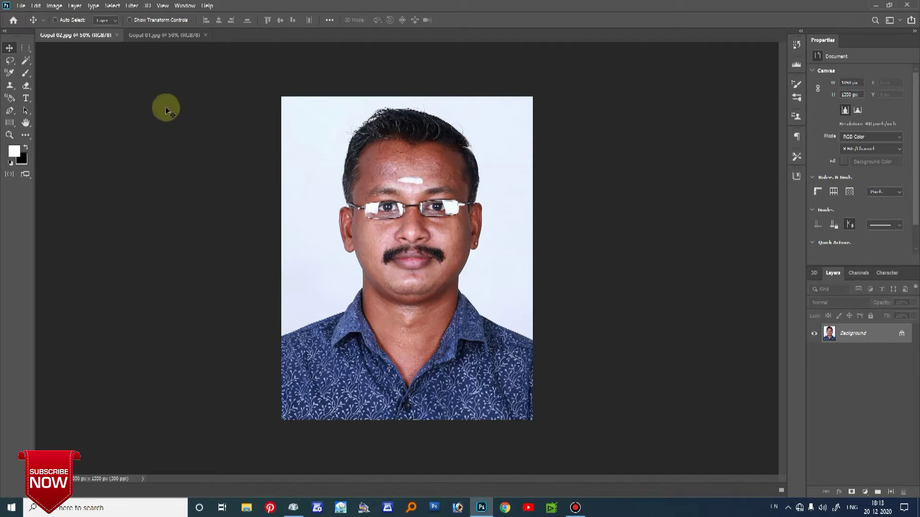
- Compare the Gopal 01.jpg and Gopal 02.jpg sample passport photos
{"action": "left_click", "coordinate": [176, 34]}
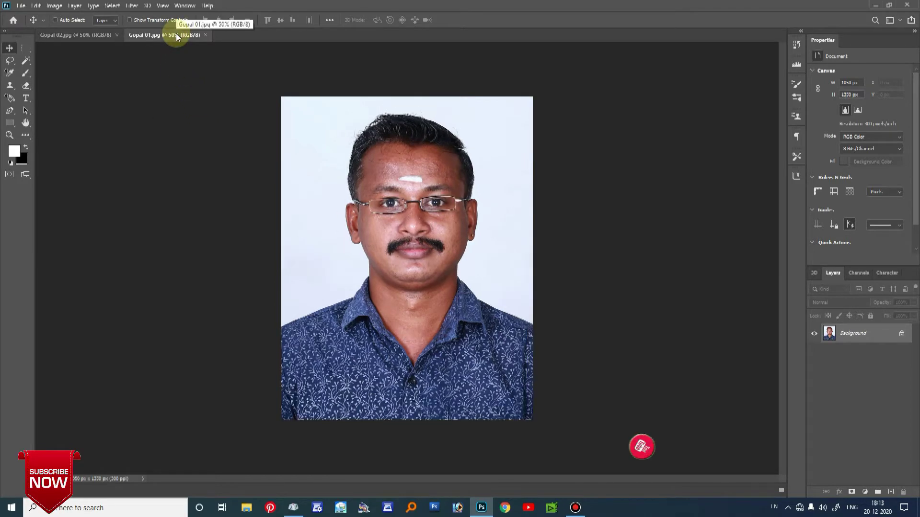
{"action": "left_click", "coordinate": [92, 36]}
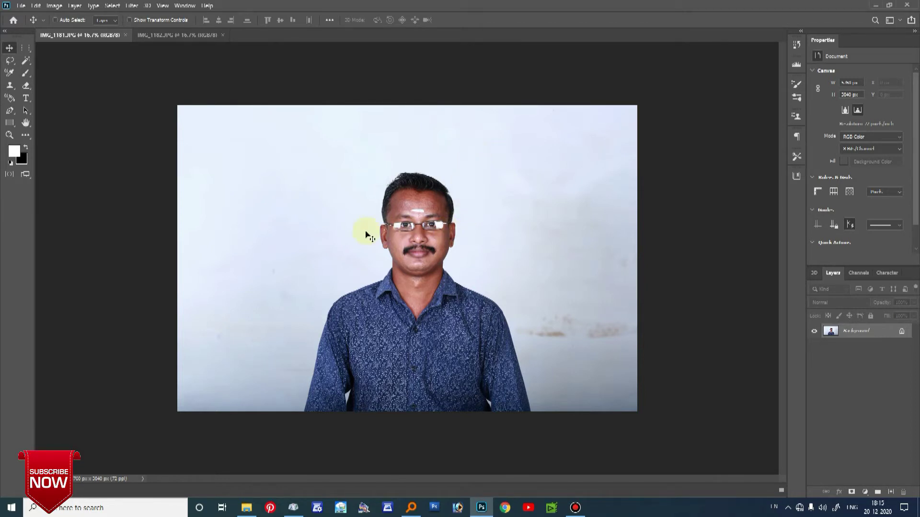
{"action": "left_click", "coordinate": [180, 36]}
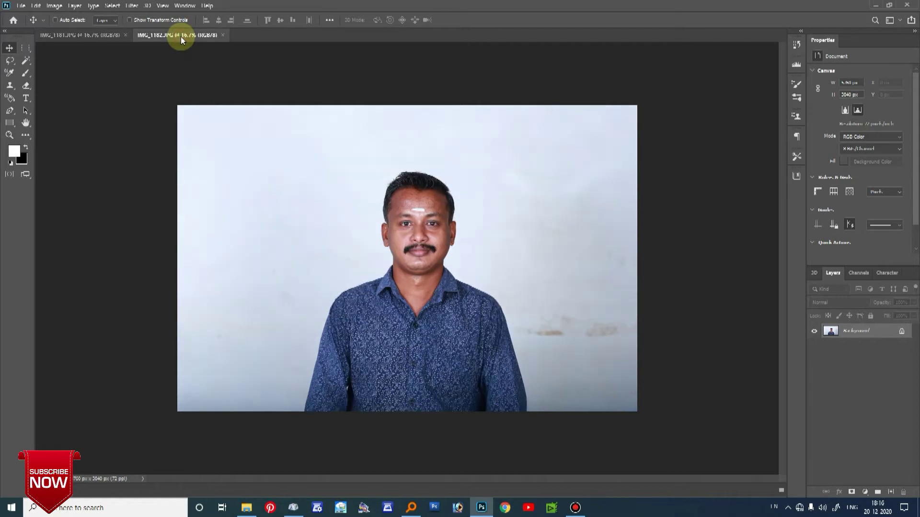
{"action": "left_click", "coordinate": [91, 35]}
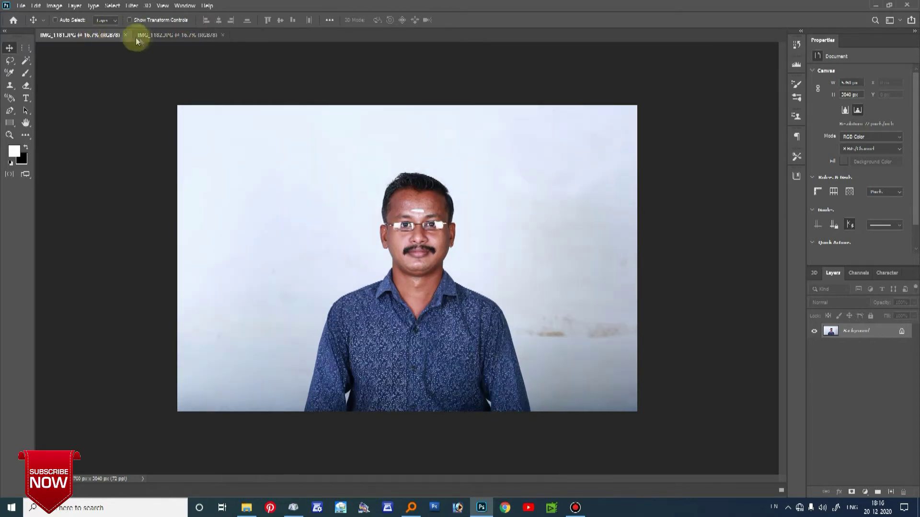
{"action": "left_click", "coordinate": [163, 35]}
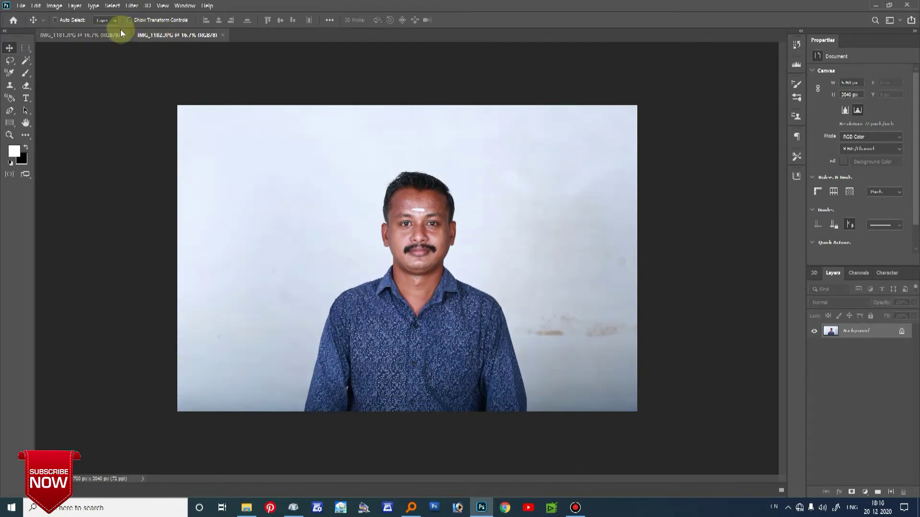
{"action": "left_click", "coordinate": [99, 33]}
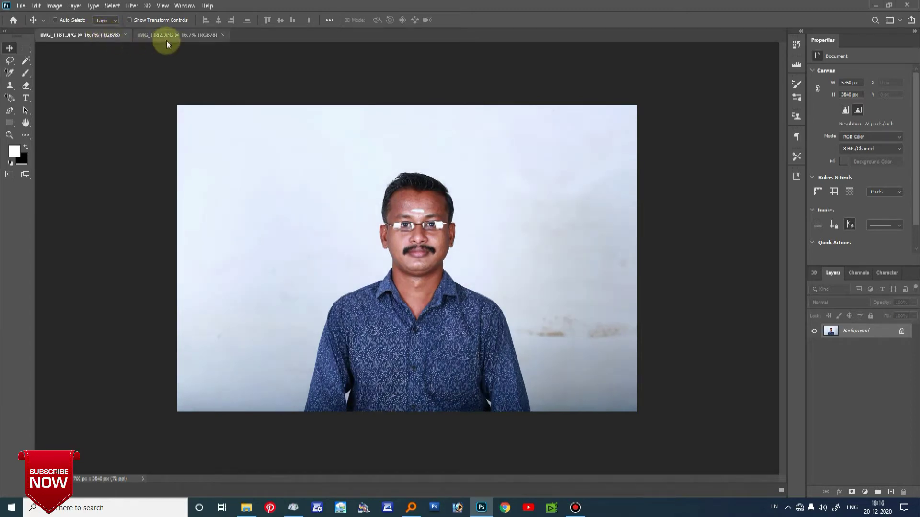
{"action": "left_click", "coordinate": [169, 35]}
{"action": "left_click", "coordinate": [105, 36]}
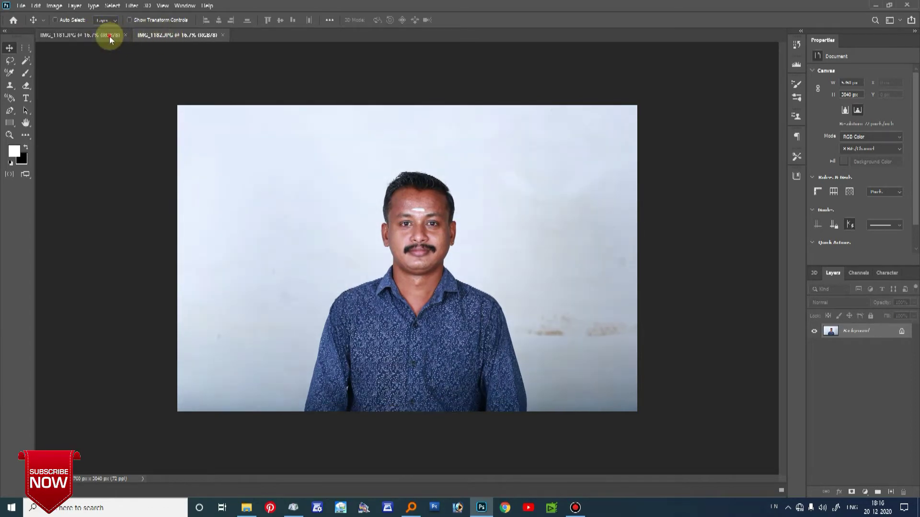
{"action": "left_click", "coordinate": [176, 37]}
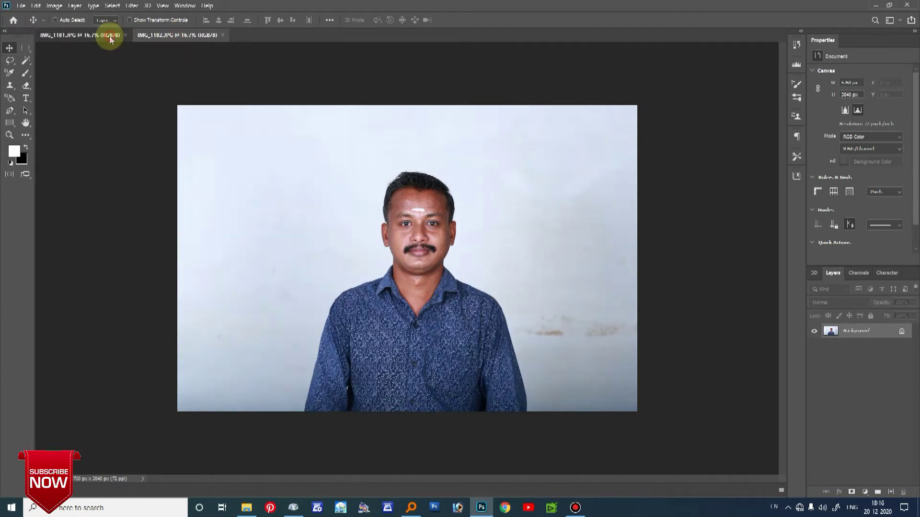
{"action": "left_click", "coordinate": [113, 37]}
{"action": "left_click", "coordinate": [176, 37]}
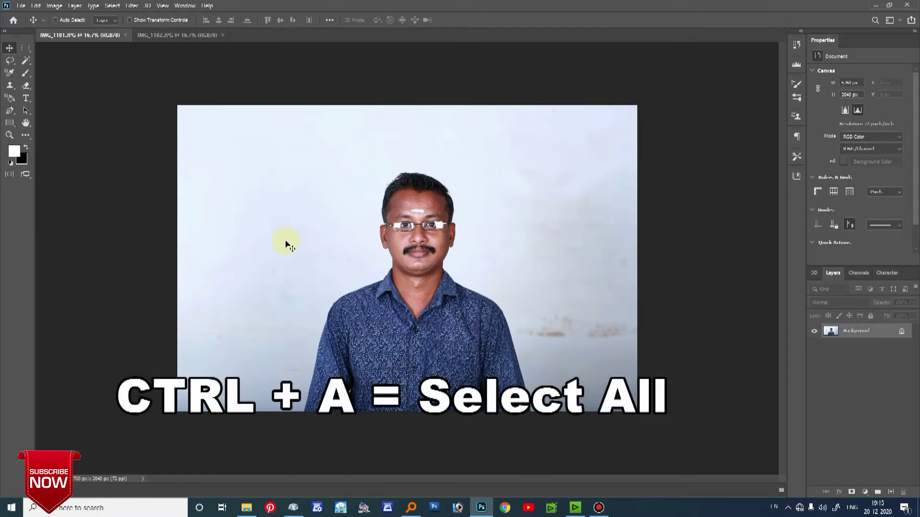
- Copy the whole IMG_1181.JPG glasses photo and paste it into IMG_1182.JPG as Layer 1
{"action": "key", "text": "ctrl+a"}
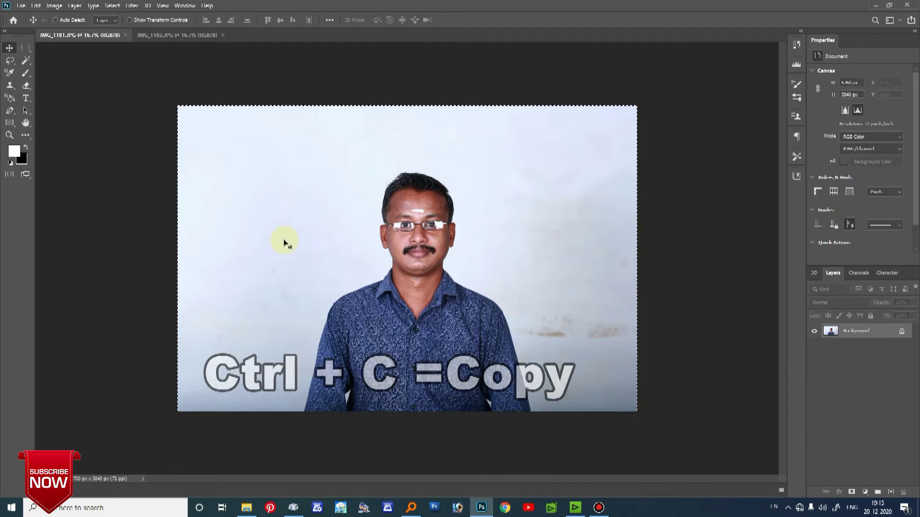
{"action": "left_click", "coordinate": [201, 35]}
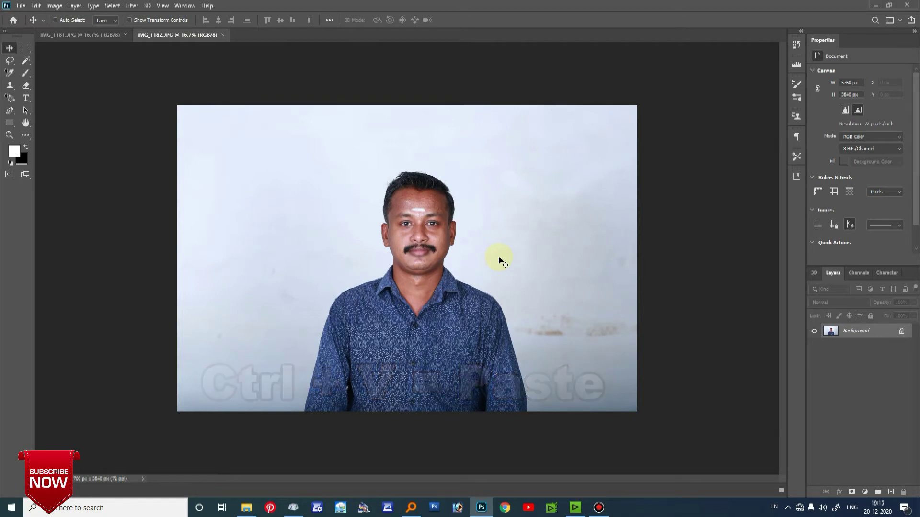
{"action": "key", "text": "ctrl+v"}
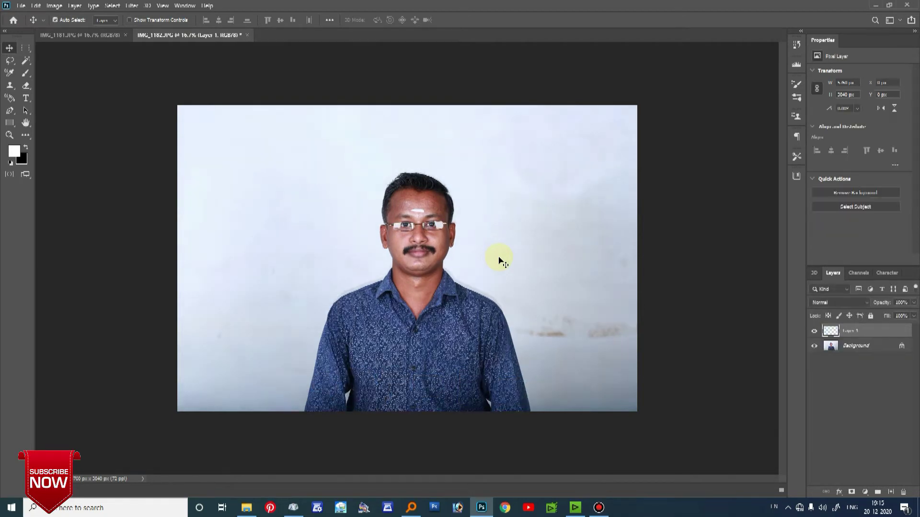
- Toggle Layer 1's visibility to compare it with Background, then select both layers
{"action": "left_click", "coordinate": [817, 333]}
{"action": "left_click", "coordinate": [817, 332]}
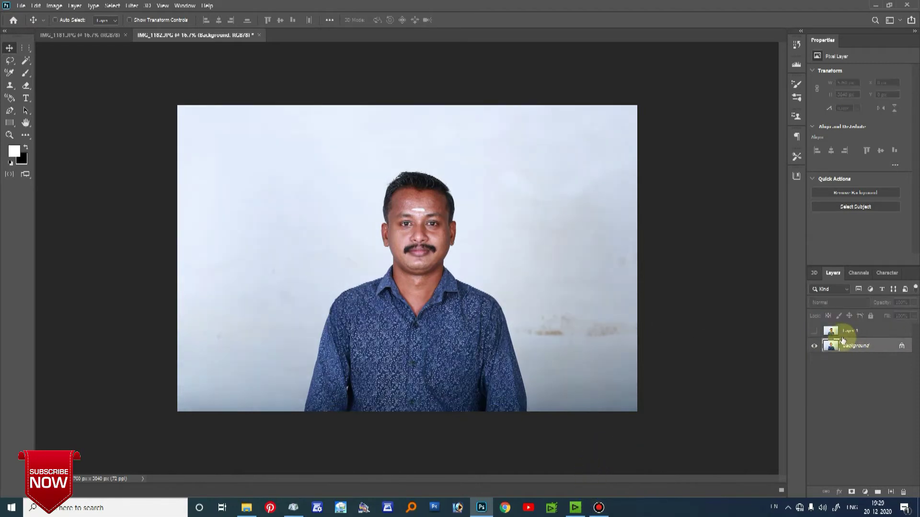
{"action": "left_click", "coordinate": [867, 333]}
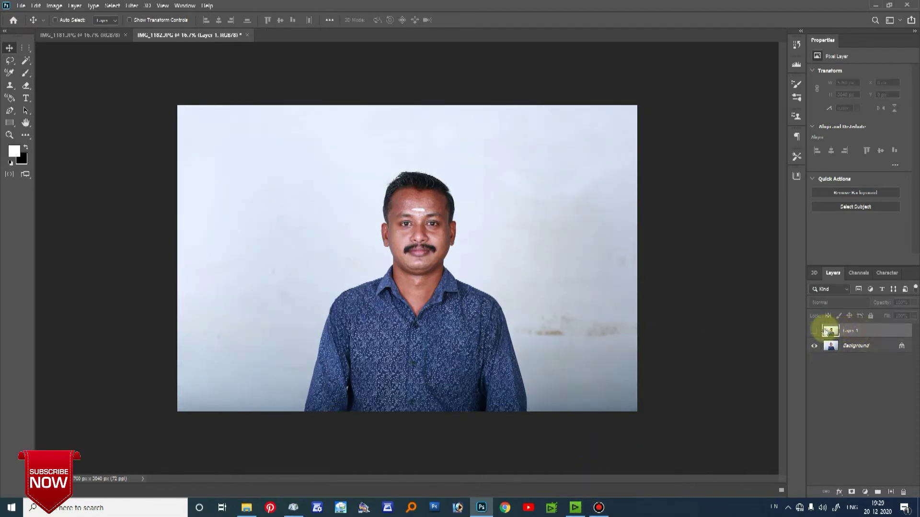
{"action": "left_click", "coordinate": [815, 331]}
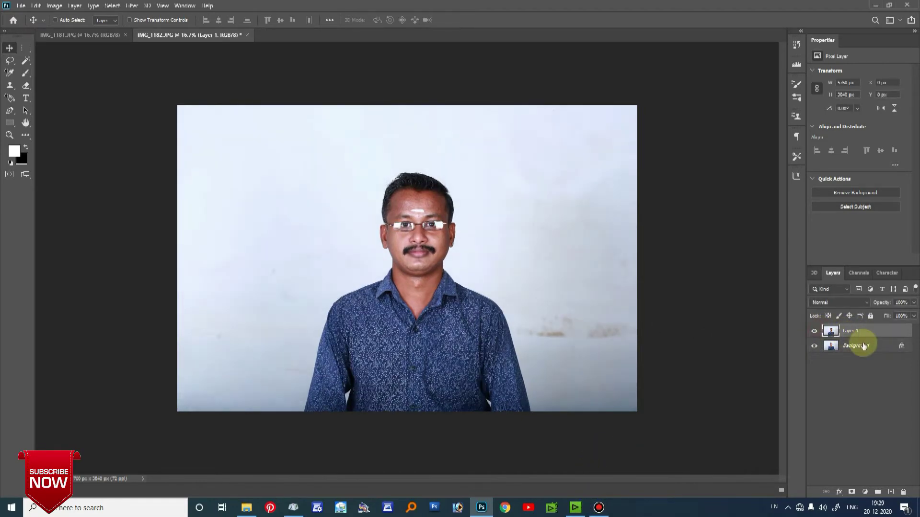
{"action": "left_click", "coordinate": [864, 346], "text": "shift"}
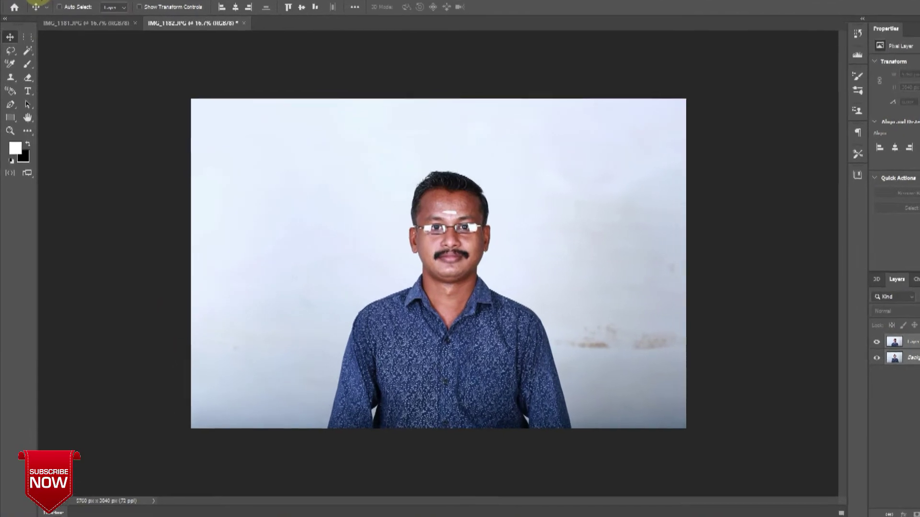
- Auto-align Layer 1 and Background with Projection left at Auto
{"action": "key", "text": "alt+e"}
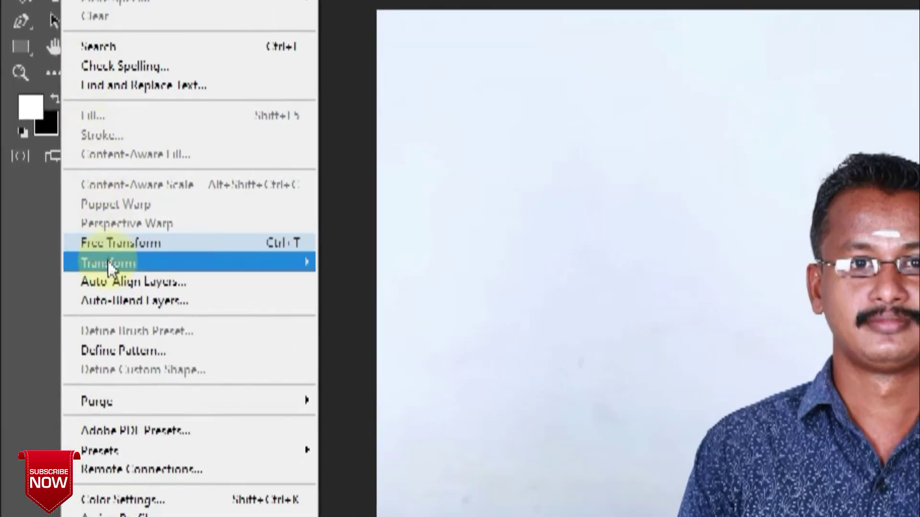
{"action": "left_click", "coordinate": [128, 295]}
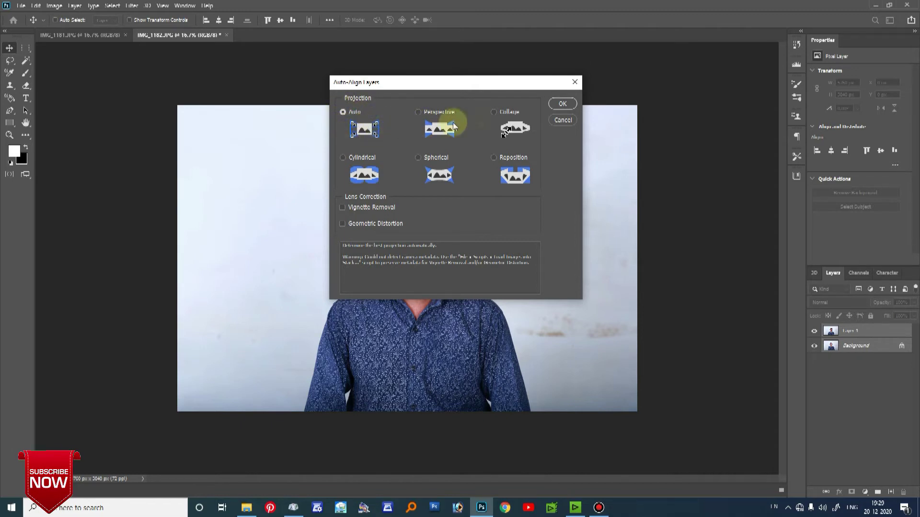
{"action": "left_click", "coordinate": [564, 104]}
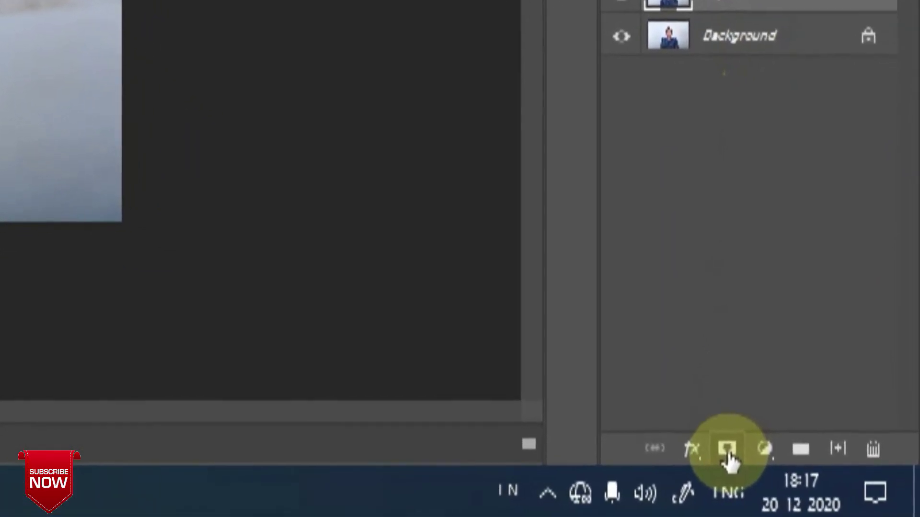
- Mask Layer 1, set white as background colour, and paint out the lens glare
{"action": "left_click", "coordinate": [695, 444]}
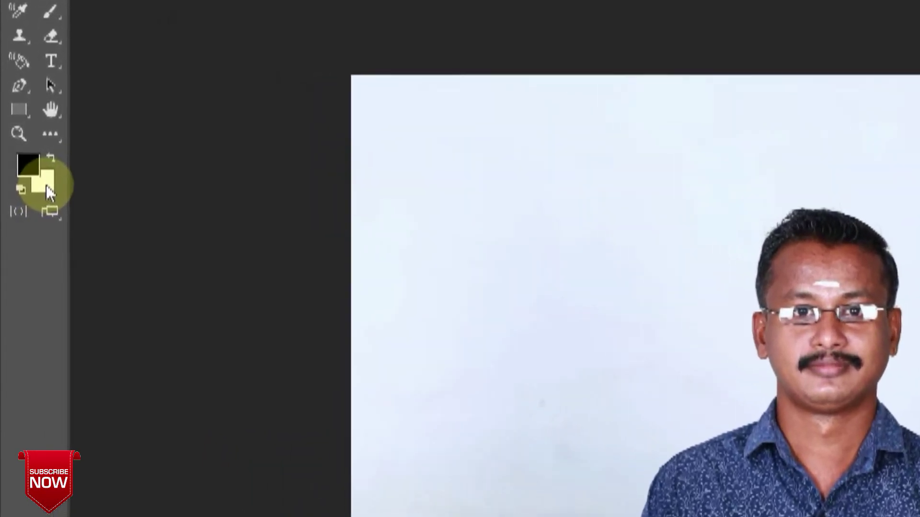
{"action": "left_click", "coordinate": [76, 217]}
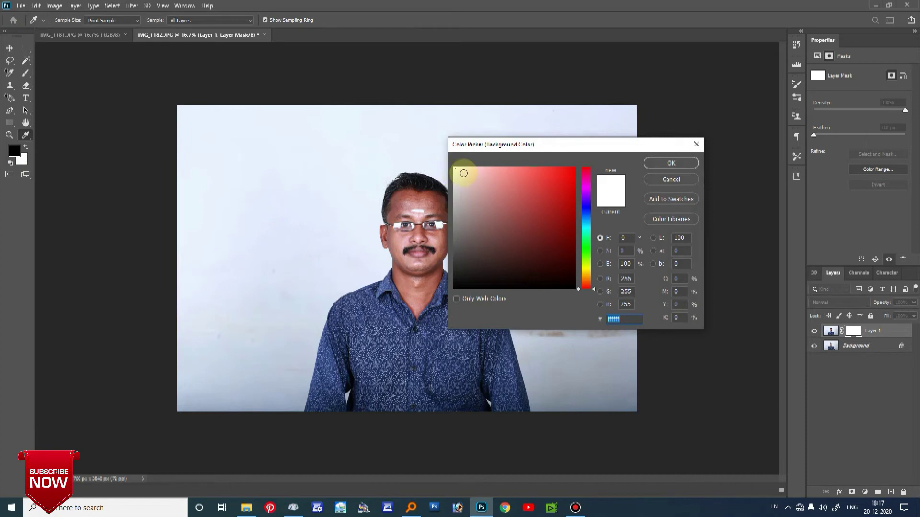
{"action": "left_click", "coordinate": [654, 165]}
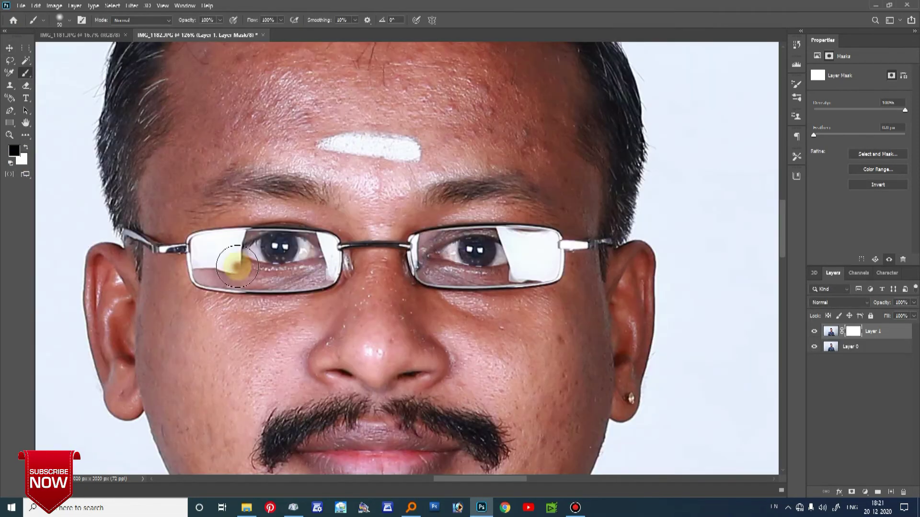
{"action": "mouse_move", "coordinate": [237, 266]}
{"action": "left_mouse_down"}
{"action": "mouse_move", "coordinate": [199, 250]}
{"action": "mouse_move", "coordinate": [236, 230]}
{"action": "mouse_move", "coordinate": [205, 242]}
{"action": "mouse_move", "coordinate": [263, 279]}
{"action": "mouse_move", "coordinate": [213, 273]}
{"action": "mouse_move", "coordinate": [318, 242]}
{"action": "mouse_move", "coordinate": [333, 278]}
{"action": "mouse_move", "coordinate": [333, 246]}
{"action": "mouse_move", "coordinate": [447, 250]}
{"action": "mouse_move", "coordinate": [417, 261]}
{"action": "mouse_move", "coordinate": [416, 237]}
{"action": "mouse_move", "coordinate": [513, 246]}
{"action": "mouse_move", "coordinate": [493, 254]}
{"action": "mouse_move", "coordinate": [525, 232]}
{"action": "mouse_move", "coordinate": [536, 249]}
{"action": "mouse_move", "coordinate": [543, 240]}
{"action": "mouse_move", "coordinate": [515, 276]}
{"action": "mouse_move", "coordinate": [548, 252]}
{"action": "mouse_move", "coordinate": [556, 264]}
{"action": "mouse_move", "coordinate": [544, 261]}
{"action": "mouse_move", "coordinate": [544, 240]}
{"action": "mouse_move", "coordinate": [508, 230]}
{"action": "mouse_move", "coordinate": [553, 250]}
{"action": "left_mouse_up"}
- Merge Layer 1 with Layer 0 and set up a 3.5 × 4.5 in, 300 ppi new document
{"action": "key", "text": "ctrl+minus"}
{"action": "key", "text": "ctrl+minus"}
{"action": "key", "text": "ctrl+minus"}
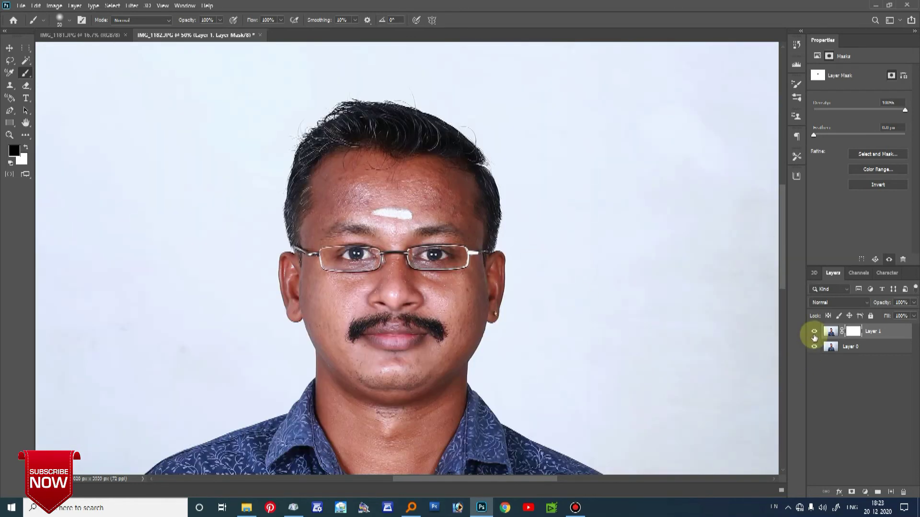
{"action": "left_click", "coordinate": [814, 332]}
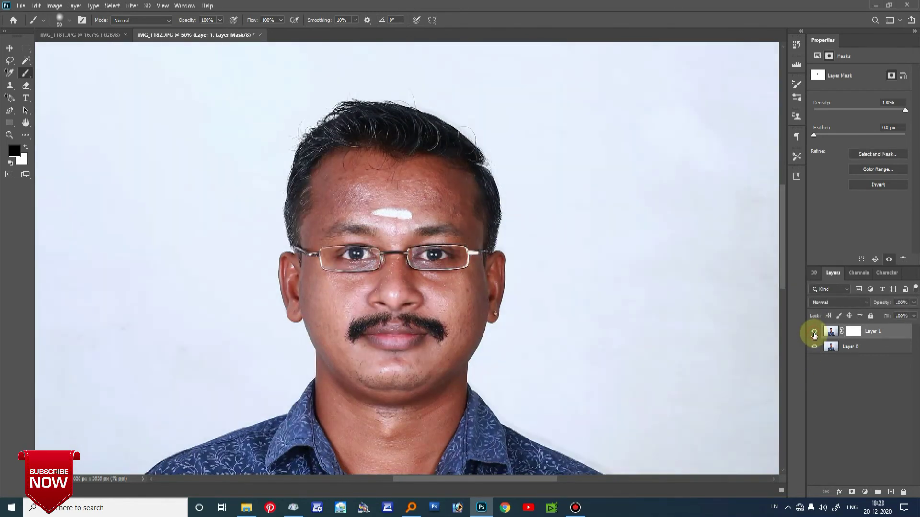
{"action": "left_click", "coordinate": [860, 347], "text": "shift"}
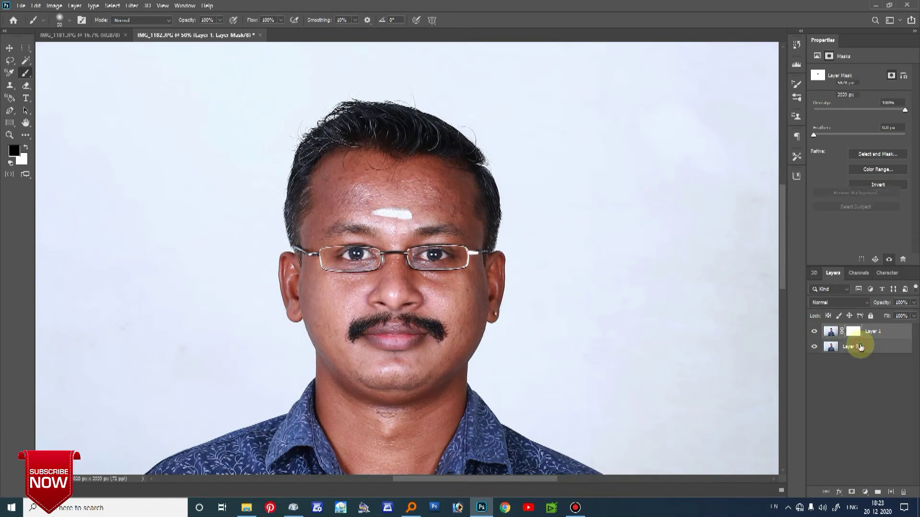
{"action": "key", "text": "ctrl+e"}
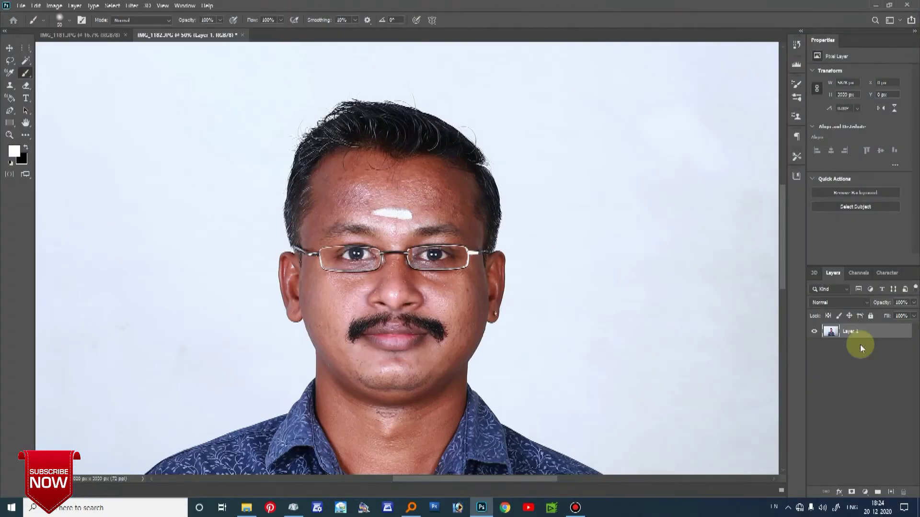
{"action": "key", "text": "ctrl+0"}
{"action": "key", "text": "ctrl+n"}
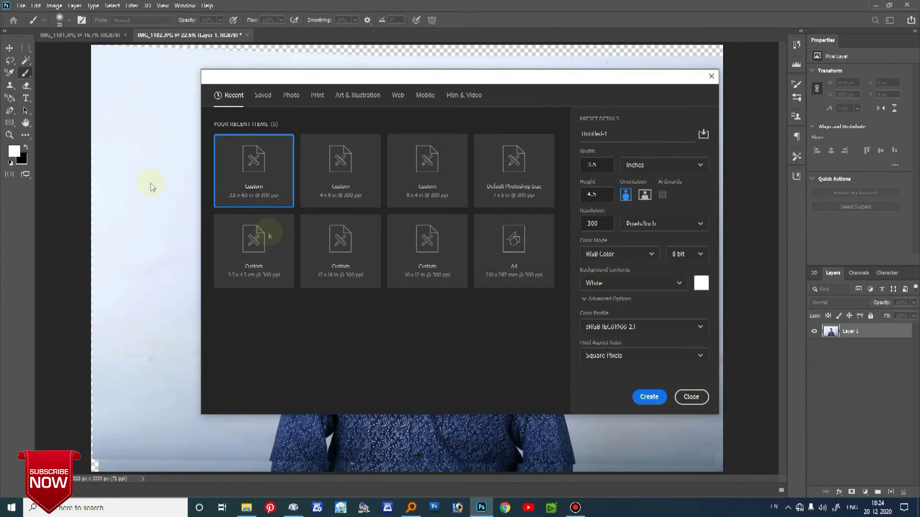
- Create the 3.5 × 4.5 in Untitled-1 page, select the portrait, and return to the page
{"action": "left_click", "coordinate": [648, 397]}
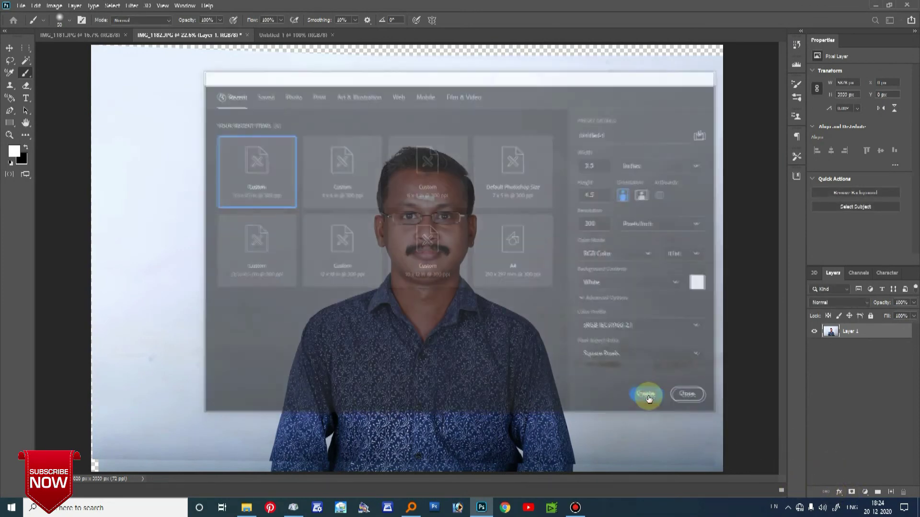
{"action": "left_click", "coordinate": [89, 35]}
{"action": "key", "text": "ctrl+a"}
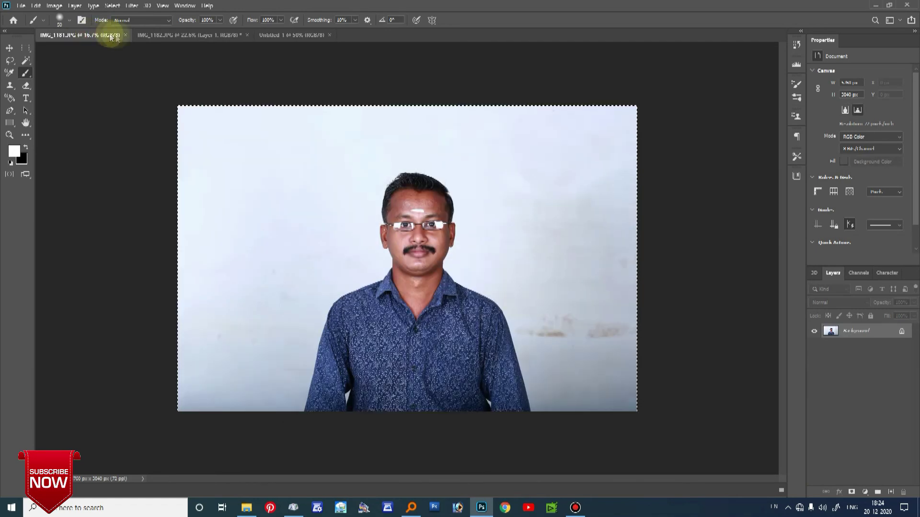
{"action": "left_click", "coordinate": [189, 36]}
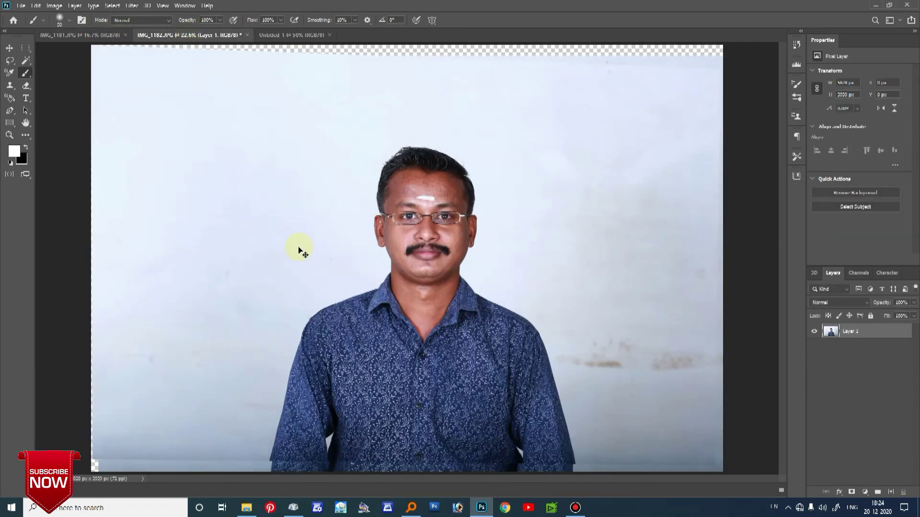
{"action": "left_click", "coordinate": [280, 35]}
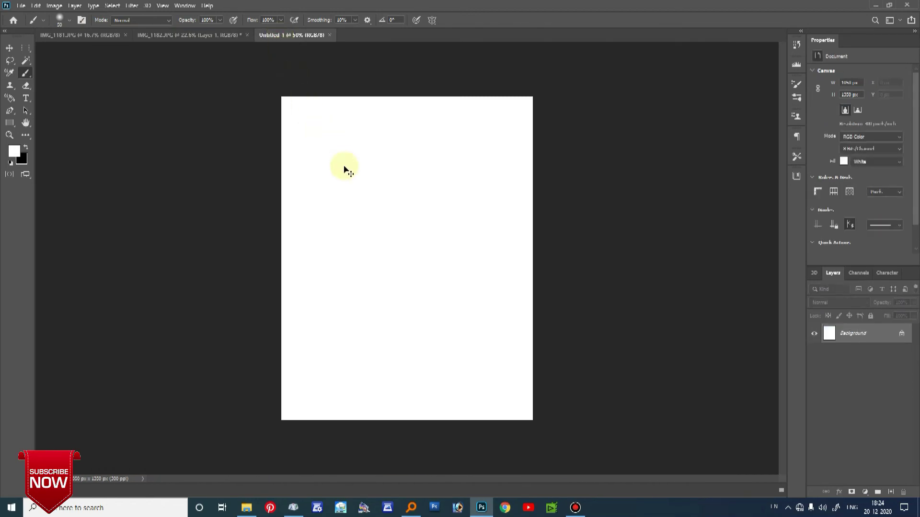
- Paste the portrait into Untitled-1, scaling it and tilting it 2.70° to fill the page
{"action": "key", "text": "ctrl+v"}
{"action": "key", "text": "ctrl+t"}
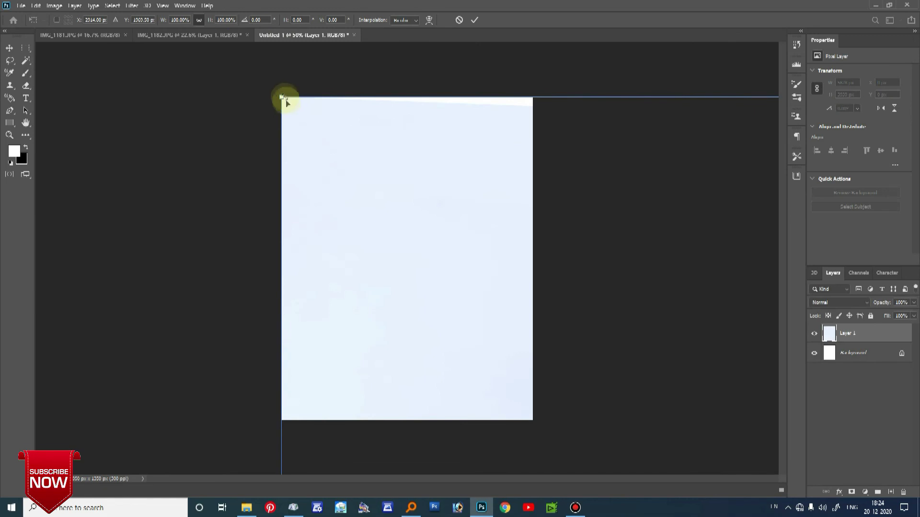
{"action": "left_click_drag", "start_coordinate": [282, 96], "coordinate": [402, 384]}
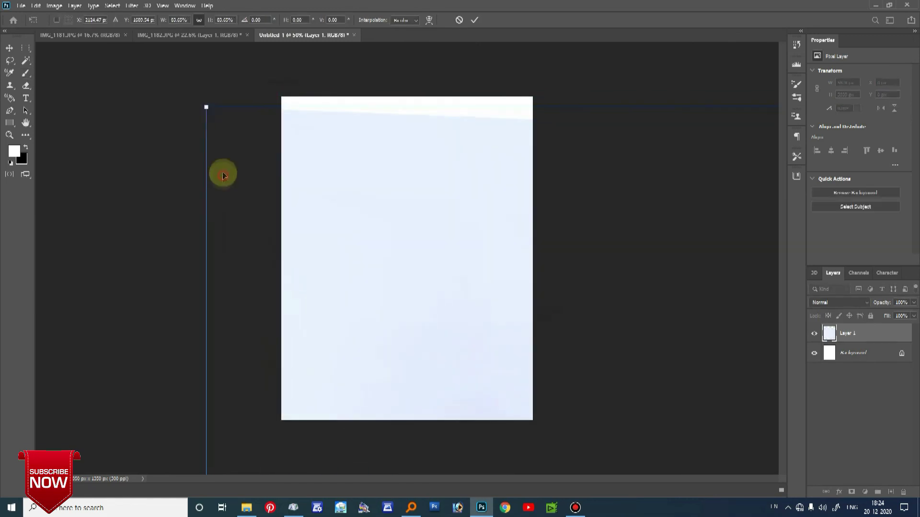
{"action": "left_click_drag", "start_coordinate": [402, 385], "coordinate": [197, 176]}
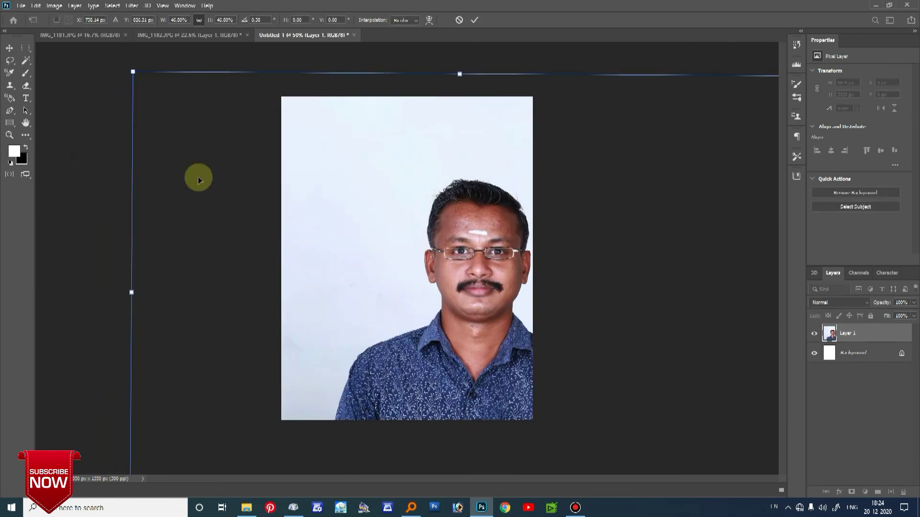
{"action": "key", "text": "ctrl+minus"}
{"action": "mouse_move", "coordinate": [632, 255]}
{"action": "left_mouse_down"}
{"action": "mouse_move", "coordinate": [621, 108]}
{"action": "mouse_move", "coordinate": [615, 129]}
{"action": "left_mouse_up"}
{"action": "key", "text": "Return"}
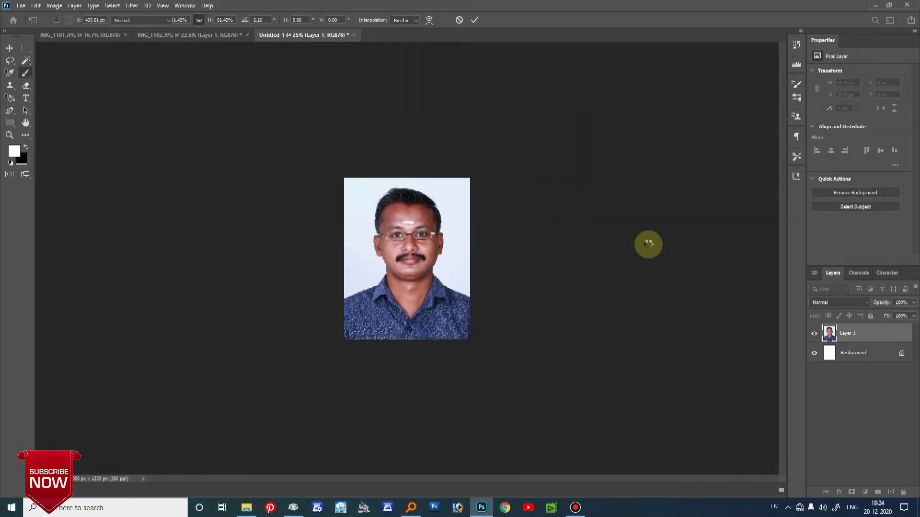
- Flatten the page into Background, crop it to the canvas, and fit it in the window
{"action": "key", "text": "ctrl+e"}
{"action": "key", "text": "c"}
{"action": "key", "text": "Return"}
{"action": "key", "text": "v"}
{"action": "key", "text": "ctrl+1"}
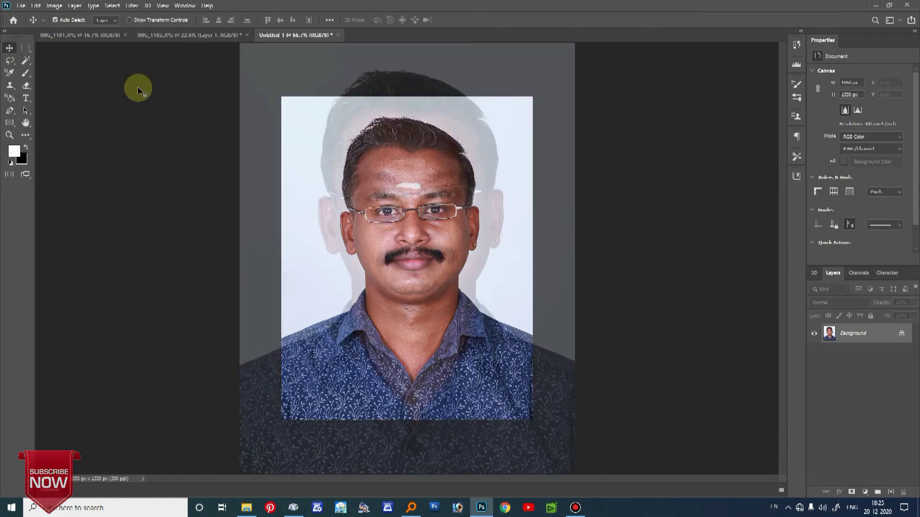
{"action": "key", "text": "ctrl+0"}
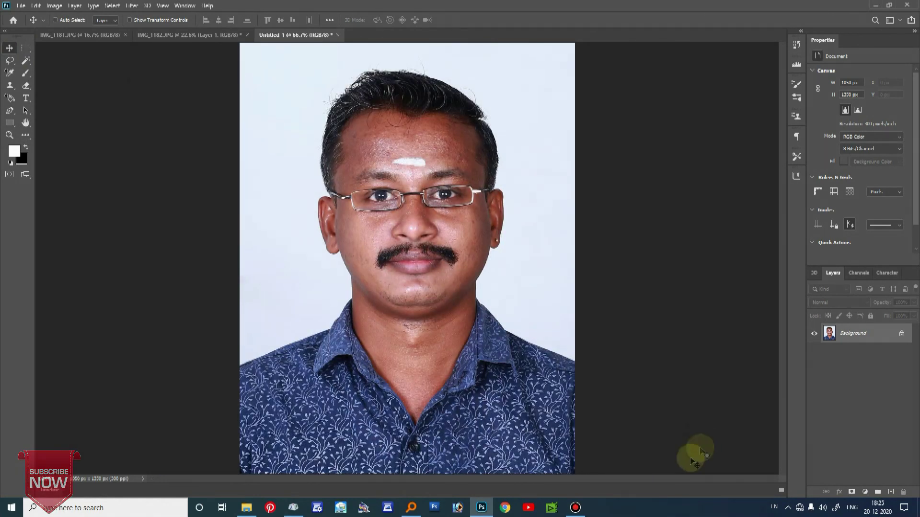